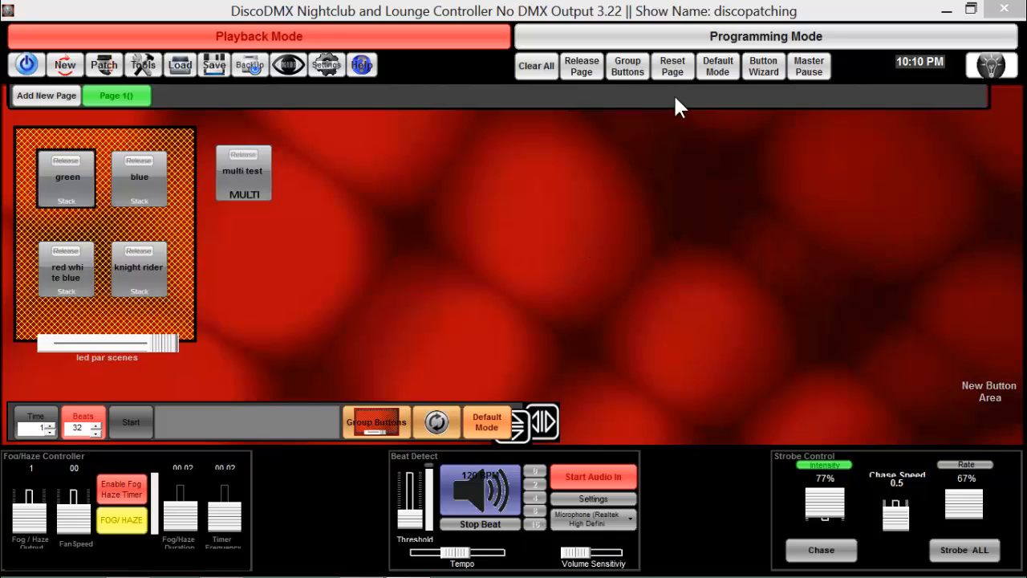
- Start a new fixture profile that uses 4 channels and set its fixture type to LED
click(105, 68)
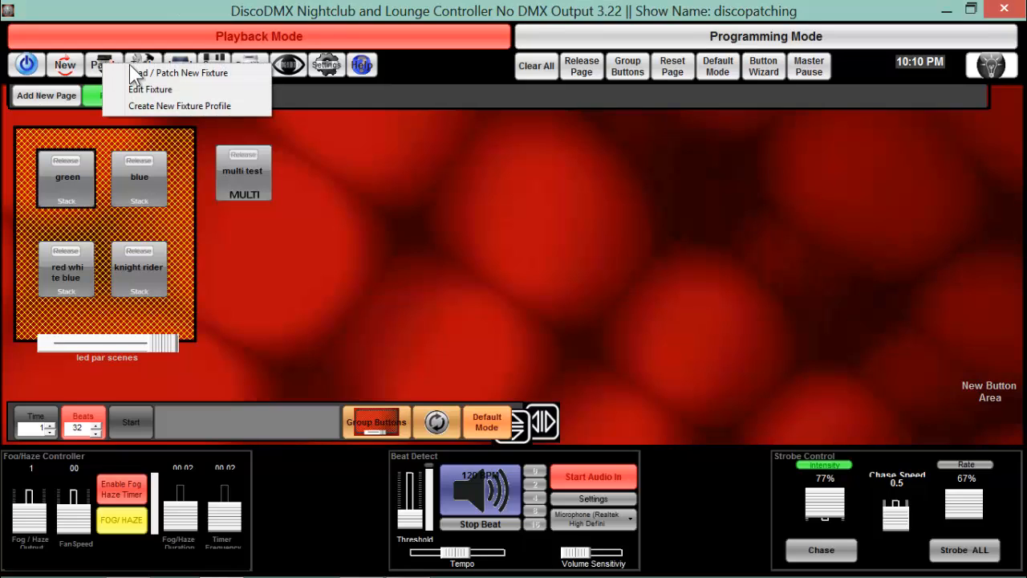
click(196, 108)
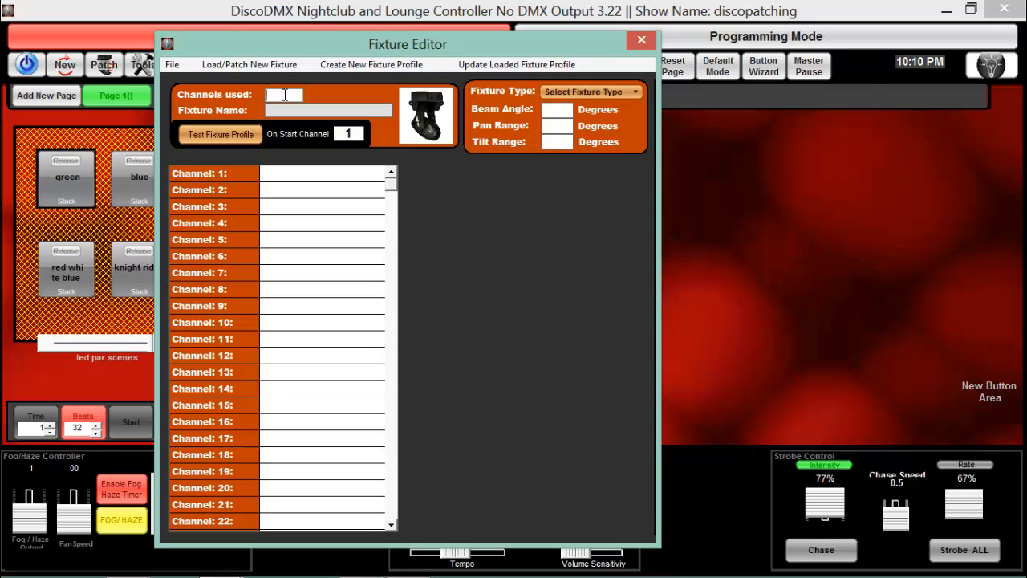
text(4)
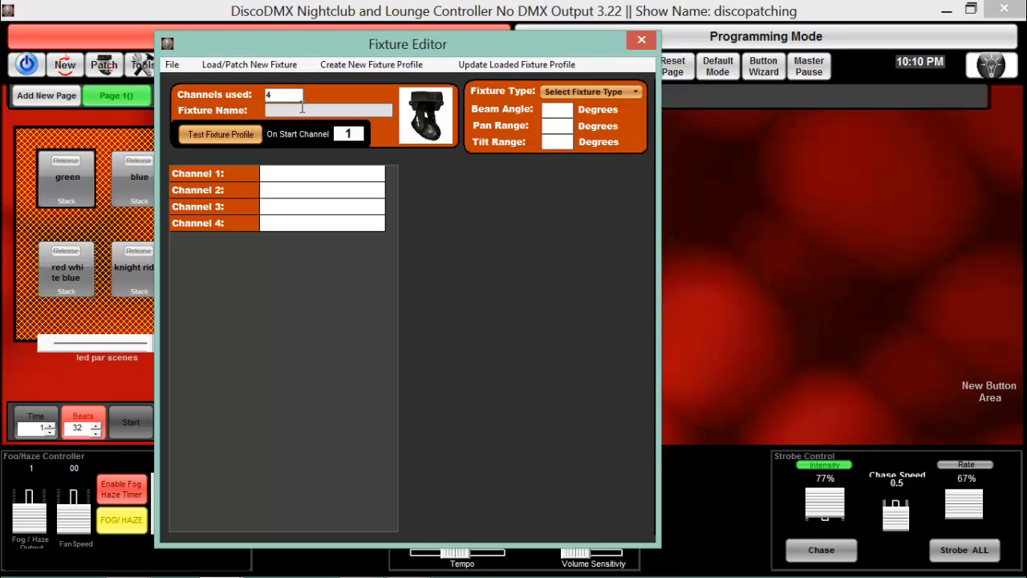
click(301, 109)
click(635, 90)
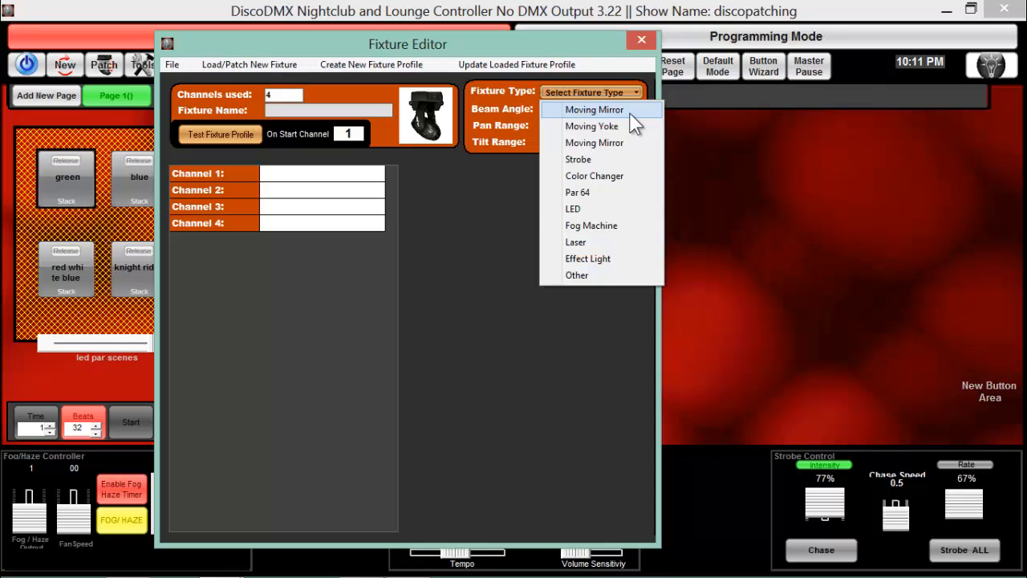
click(573, 208)
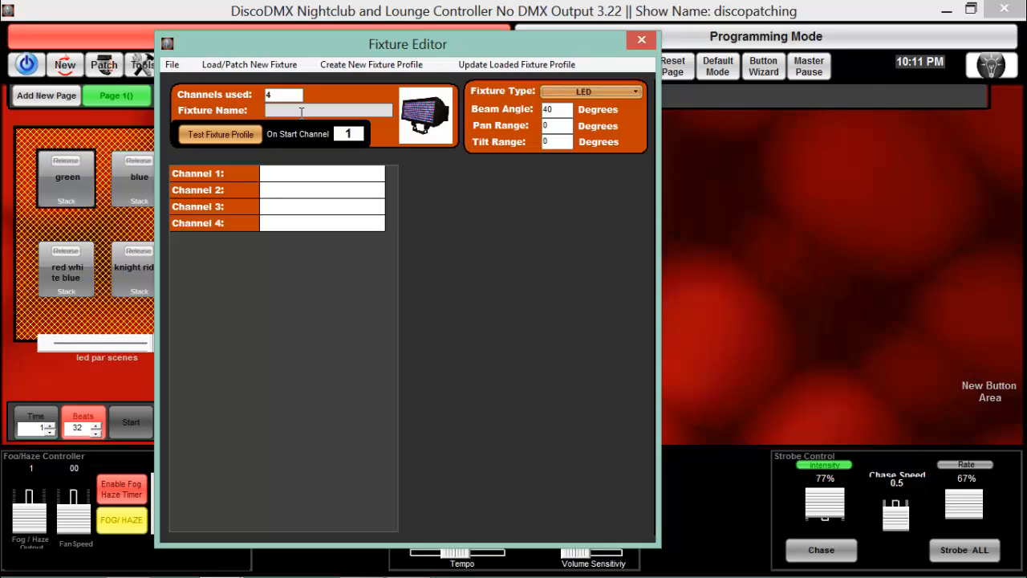
- Assign red to channel 1 with an attribute range of 0 to 255 and the pure red basic colour
click(298, 175)
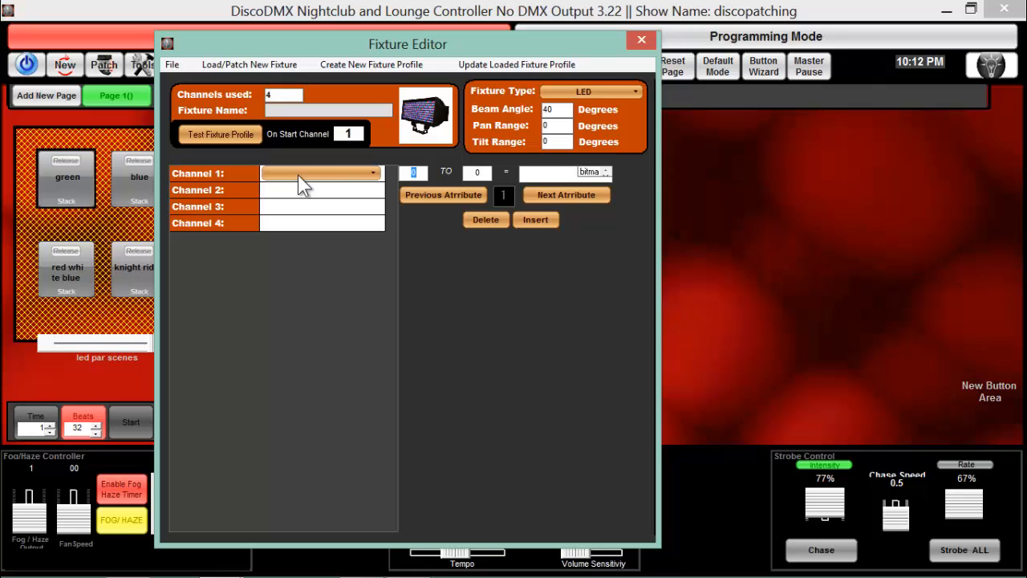
click(374, 173)
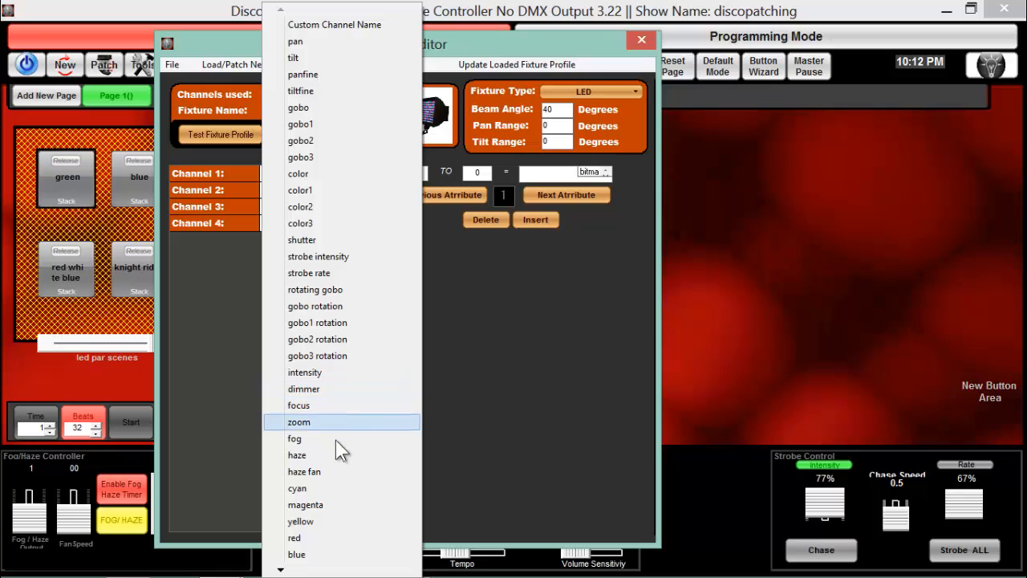
click(329, 538)
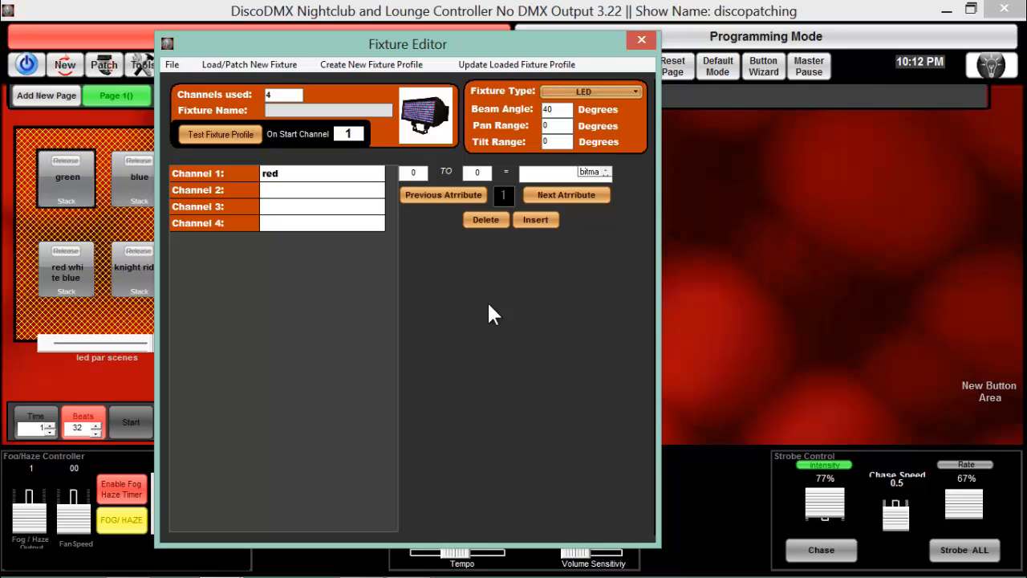
click(486, 172)
key(BackSpace)
text(255)
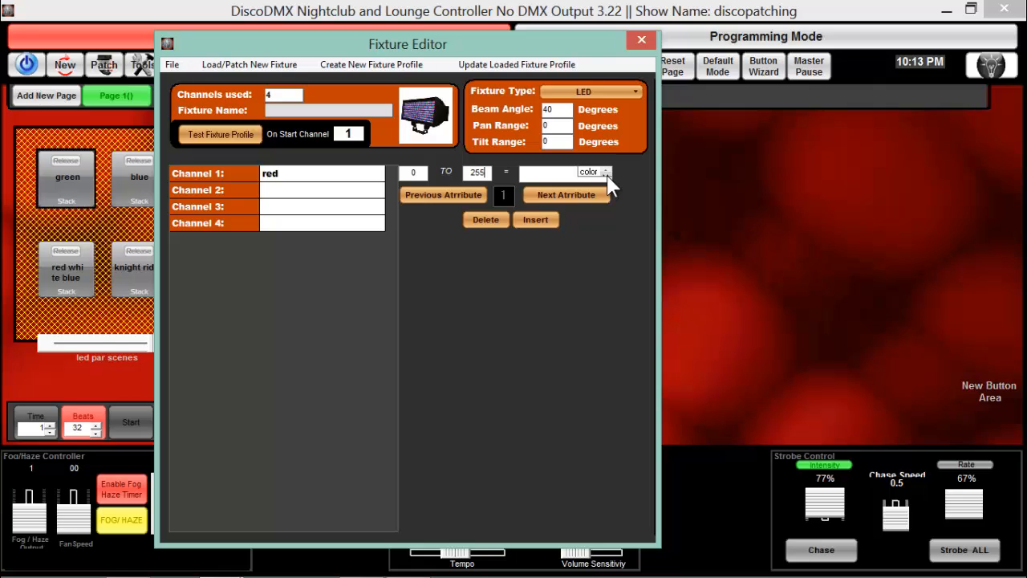
click(595, 174)
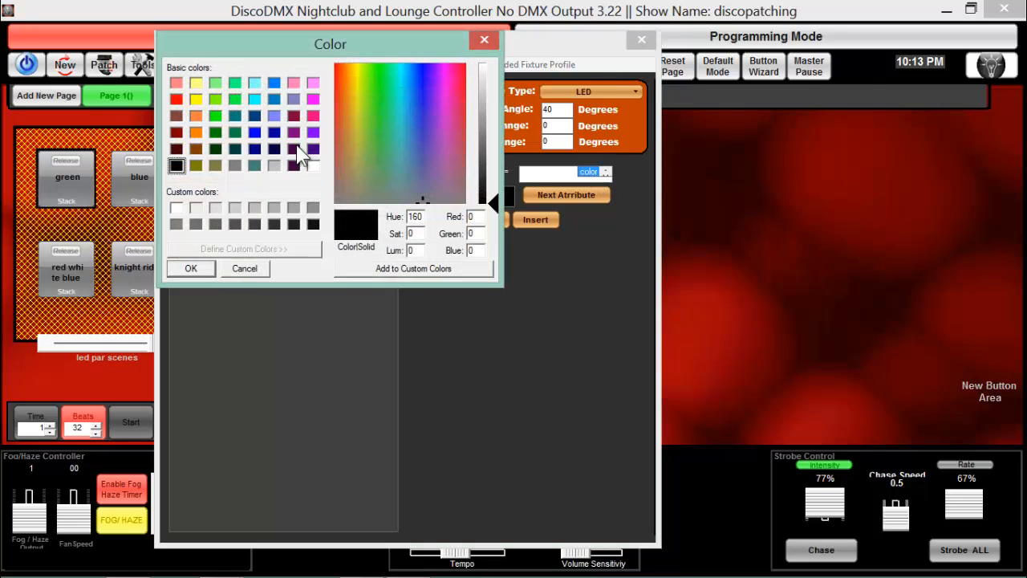
click(176, 99)
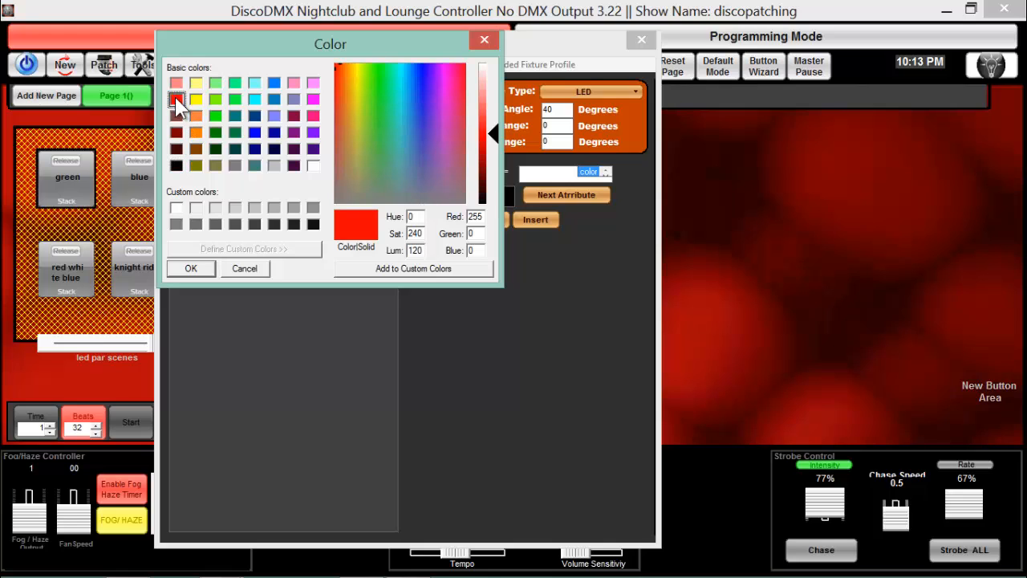
click(196, 269)
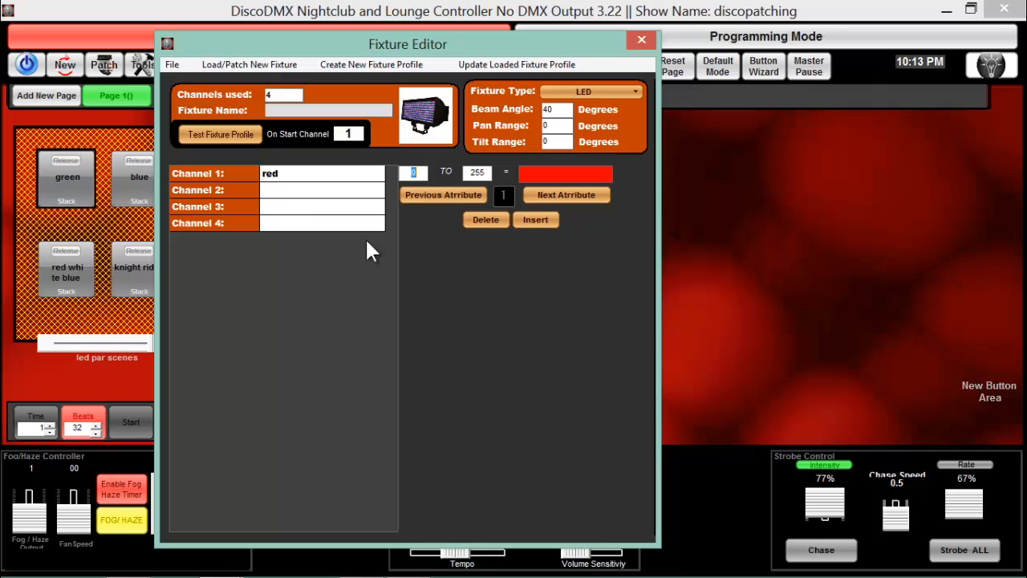
- Assign green to channel 2 with an attribute range of 0 to 255 and the pure green basic colour
click(274, 189)
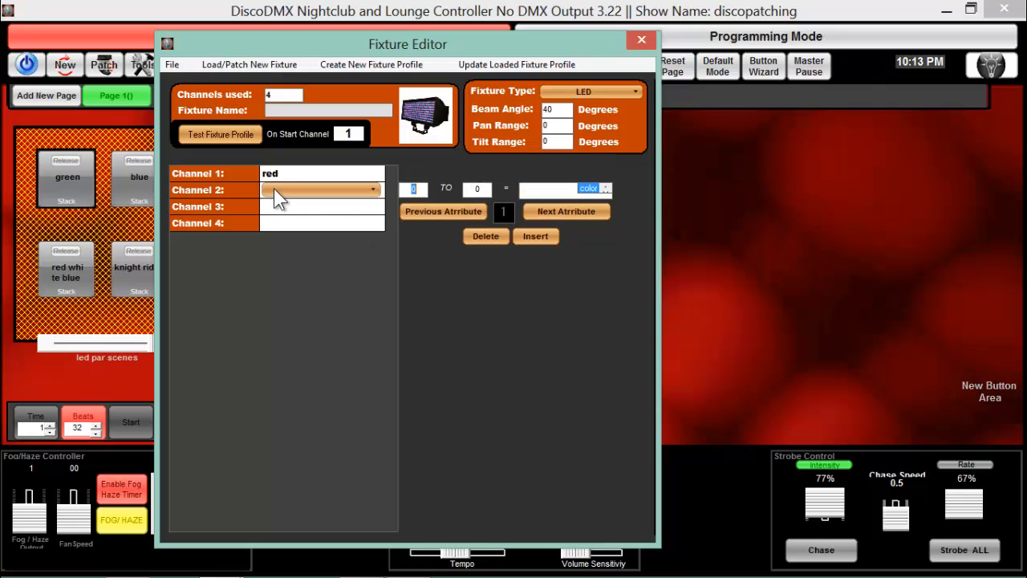
click(377, 191)
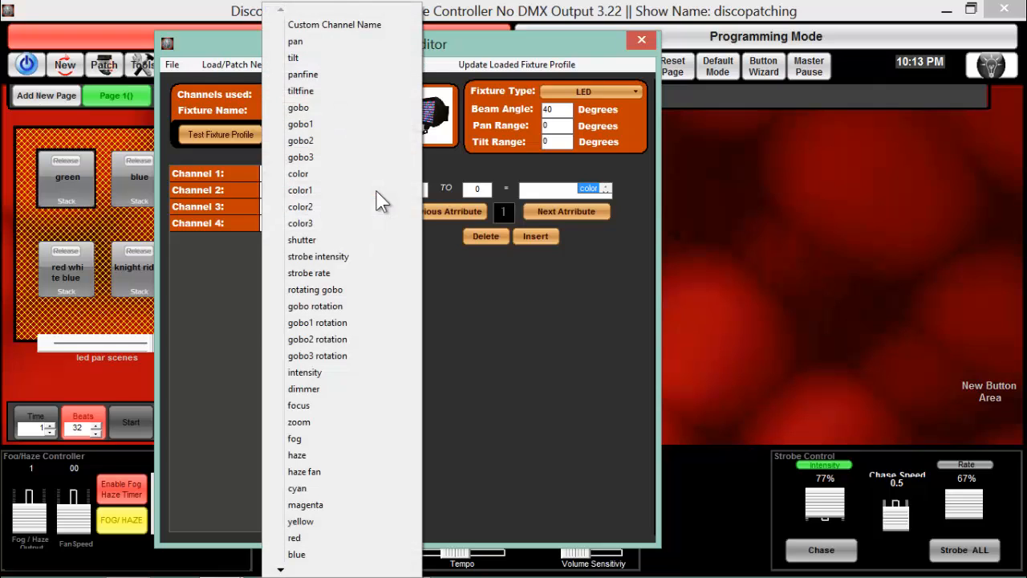
click(291, 570)
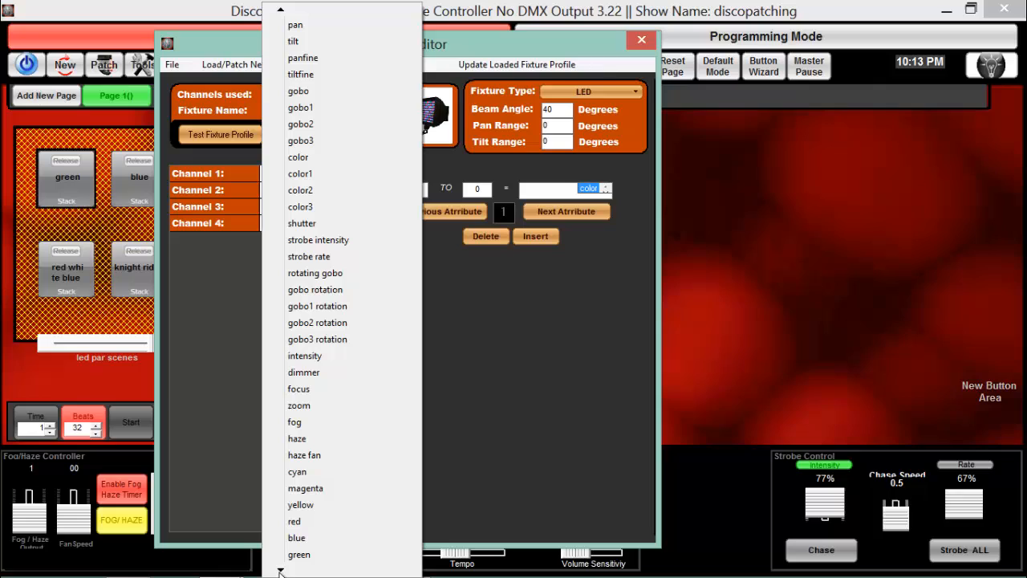
click(302, 557)
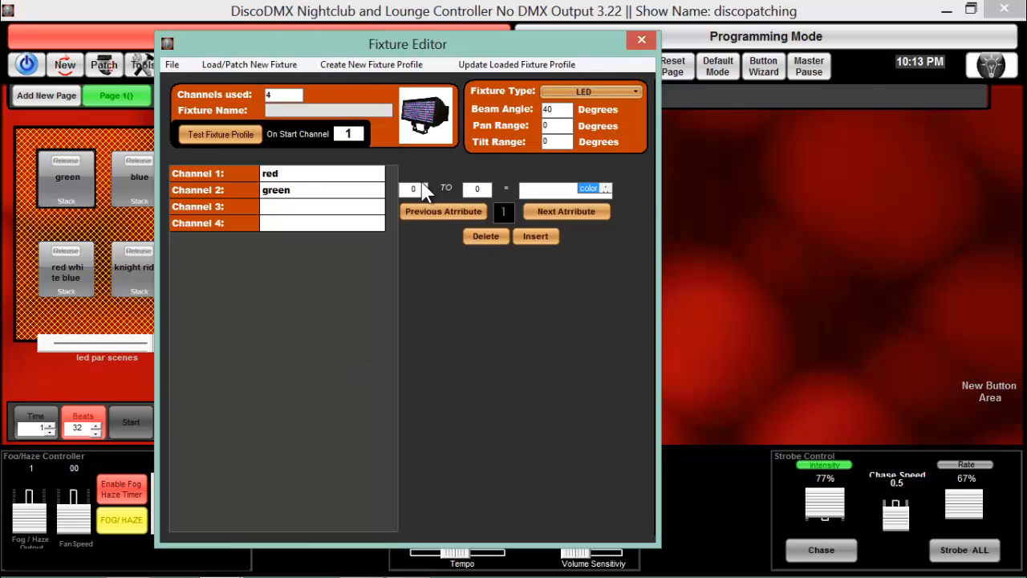
click(482, 189)
key(BackSpace)
text(255)
click(596, 189)
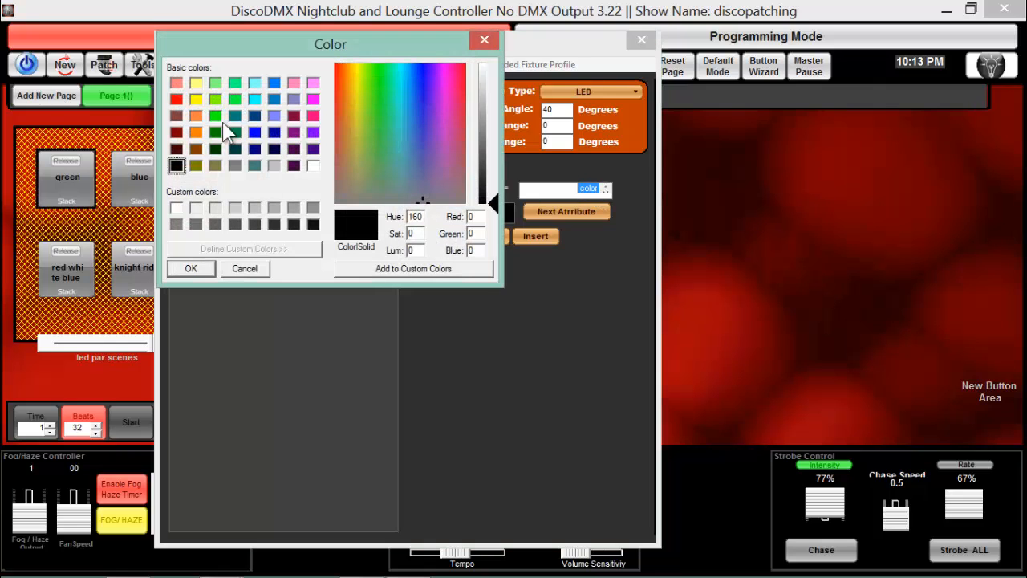
click(215, 117)
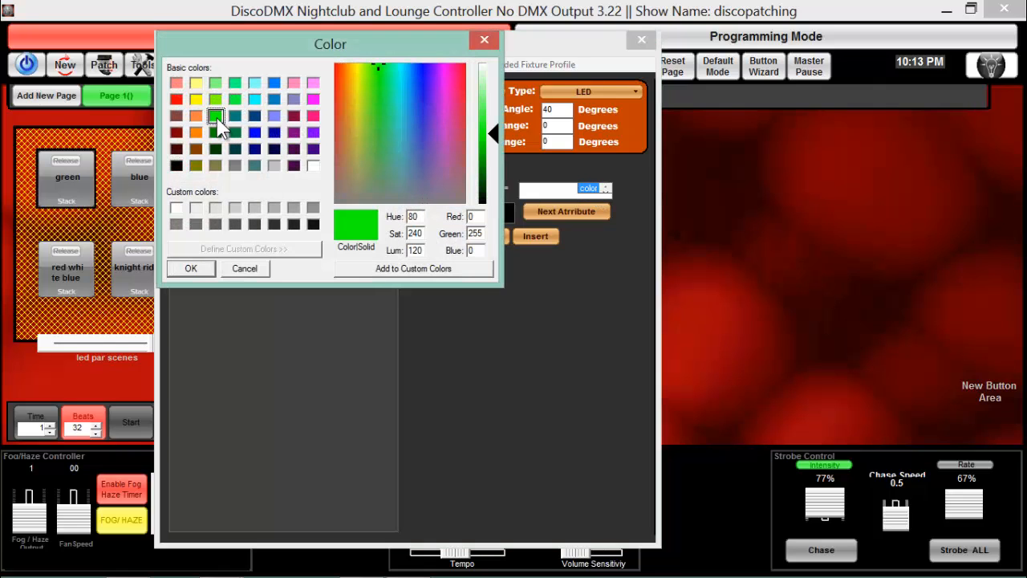
click(202, 268)
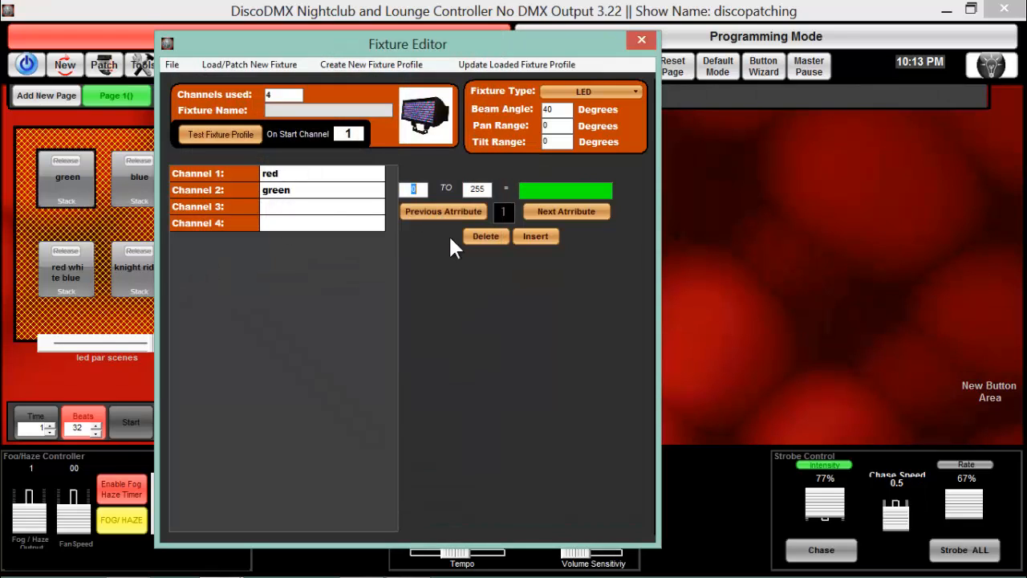
- Assign blue to channel 3 with an attribute range of 0 to 255 and the pure blue basic colour
click(308, 207)
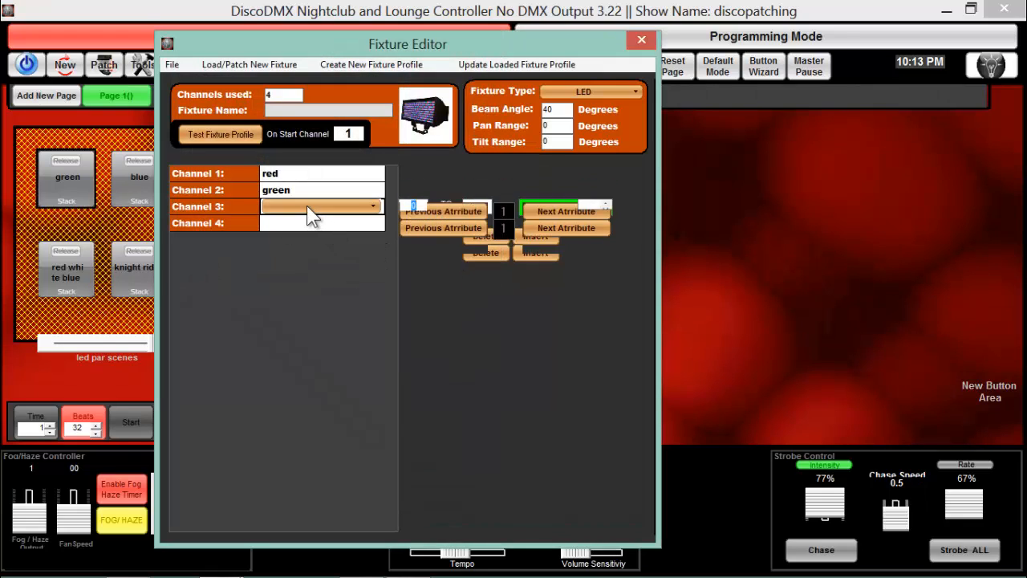
click(370, 206)
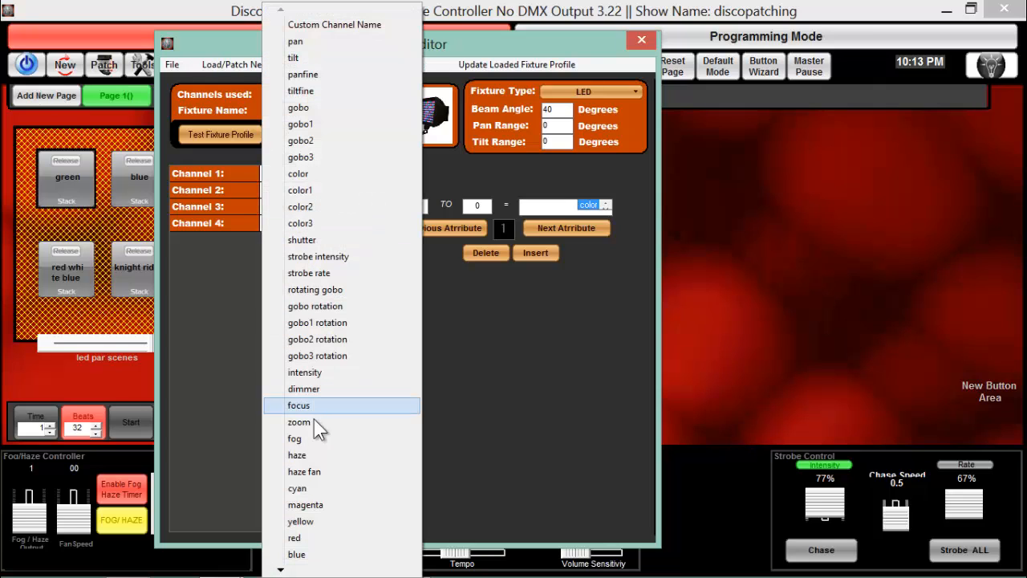
click(297, 554)
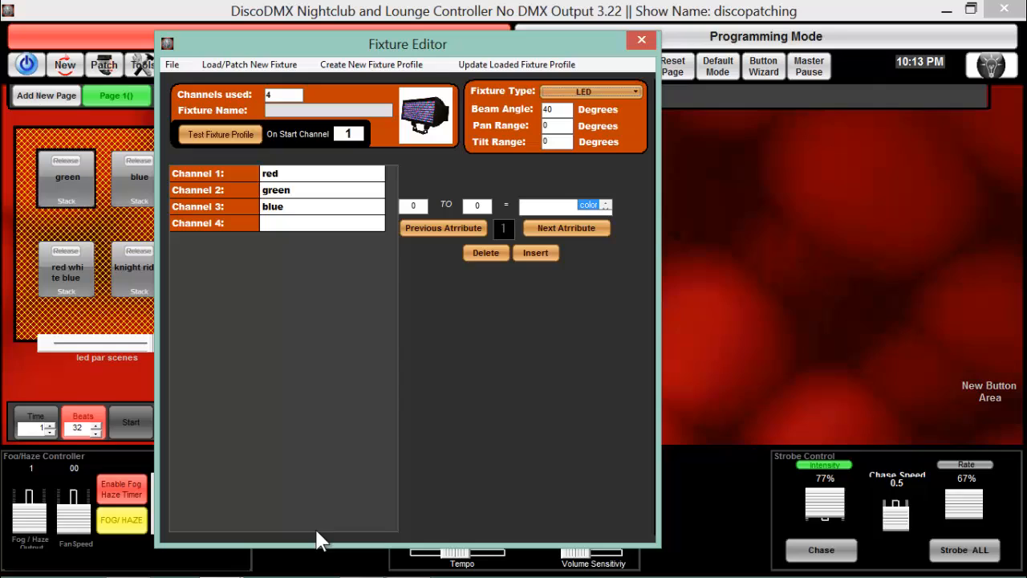
click(486, 204)
key(BackSpace)
text(255)
click(604, 207)
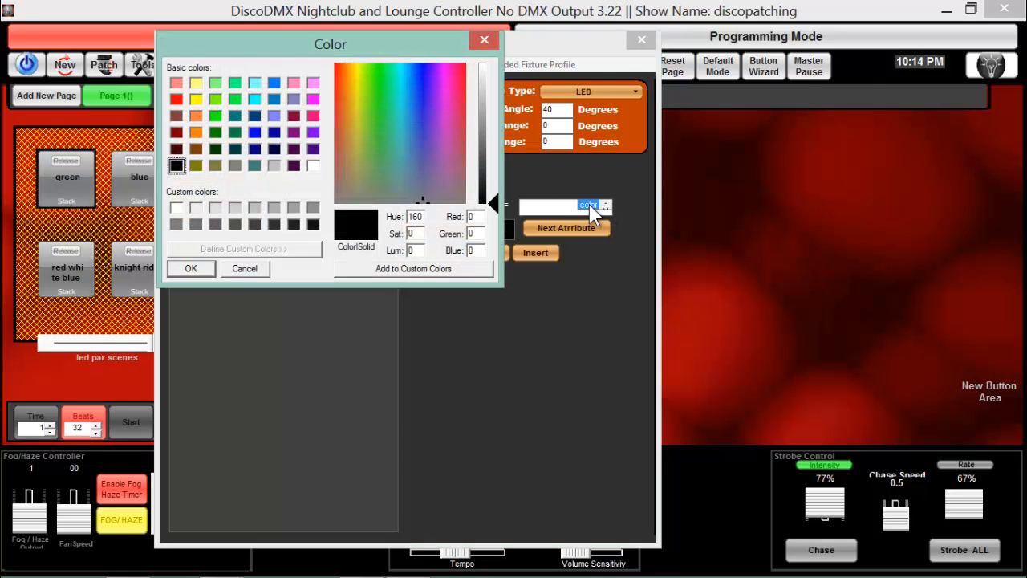
click(254, 132)
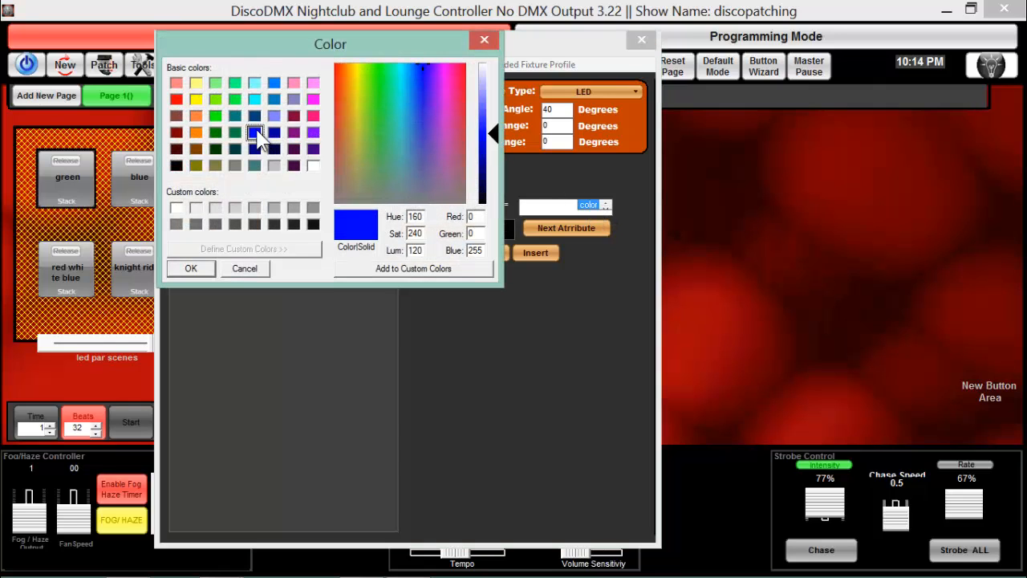
click(189, 269)
- Assign amber to channel 4 with an attribute range of 0 to 255 and the orange basic colour (255, 128, 0)
click(290, 224)
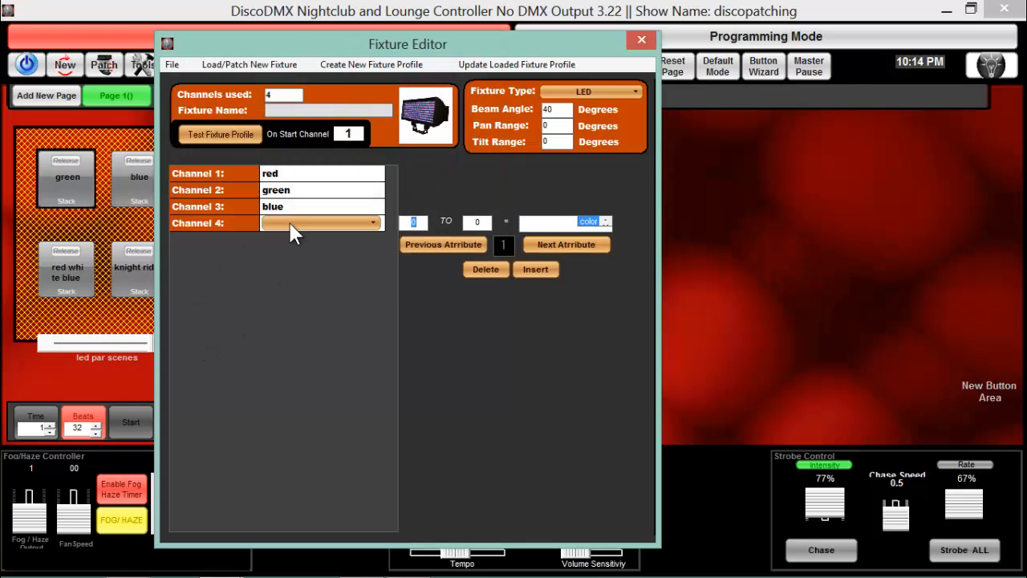
click(290, 224)
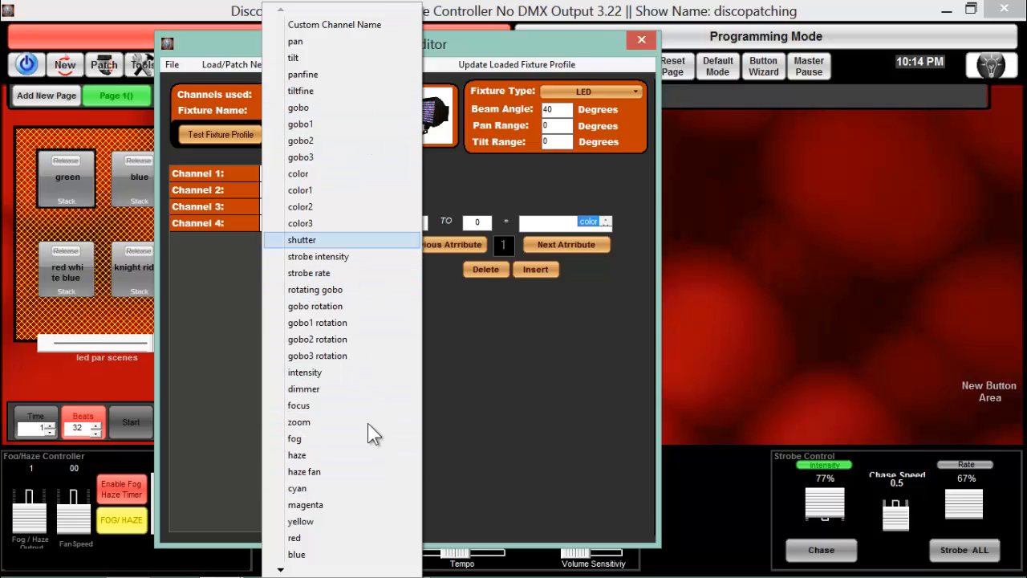
click(287, 569)
click(287, 570)
click(286, 570)
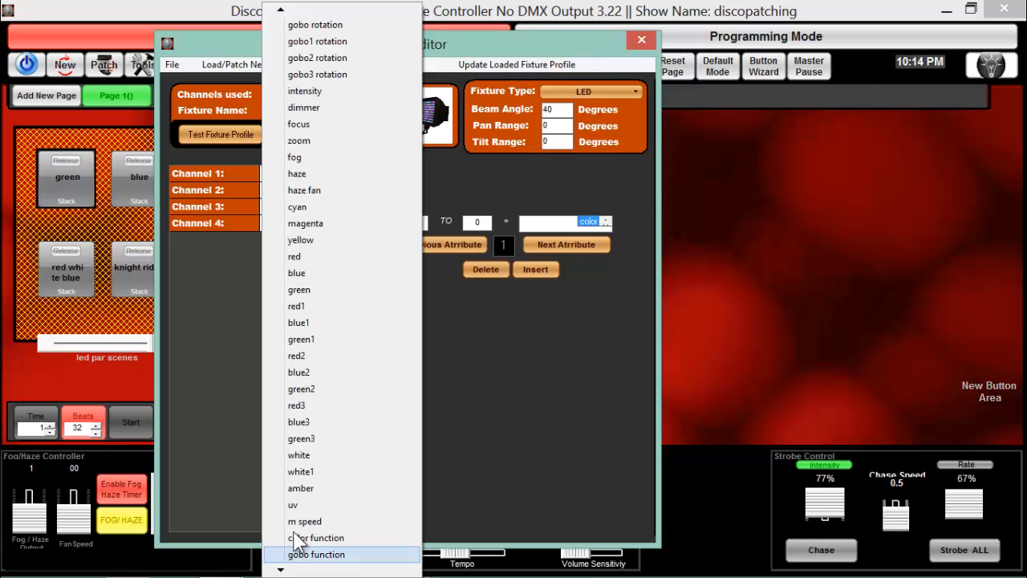
click(307, 490)
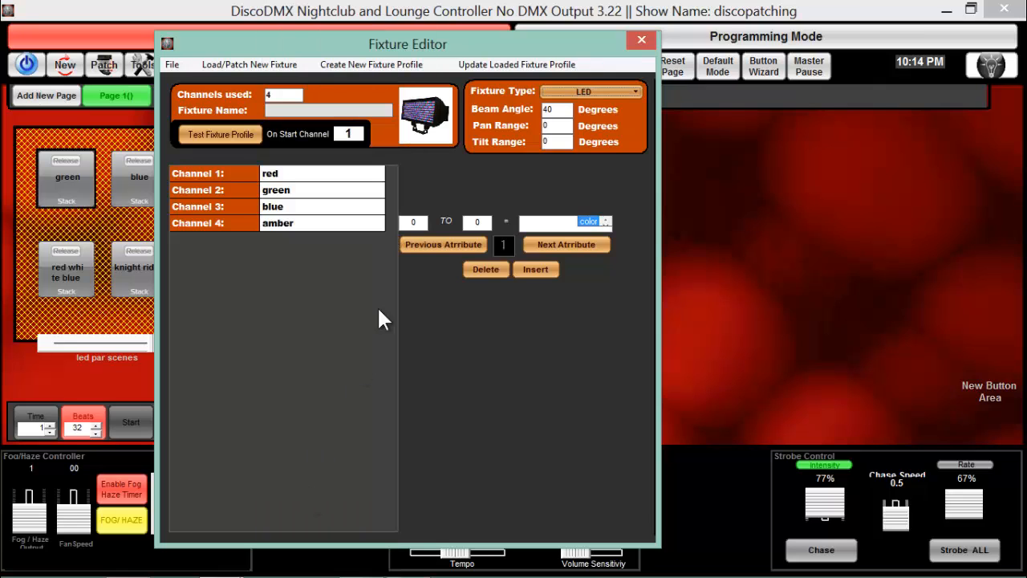
click(479, 221)
key(BackSpace)
text(255)
click(588, 223)
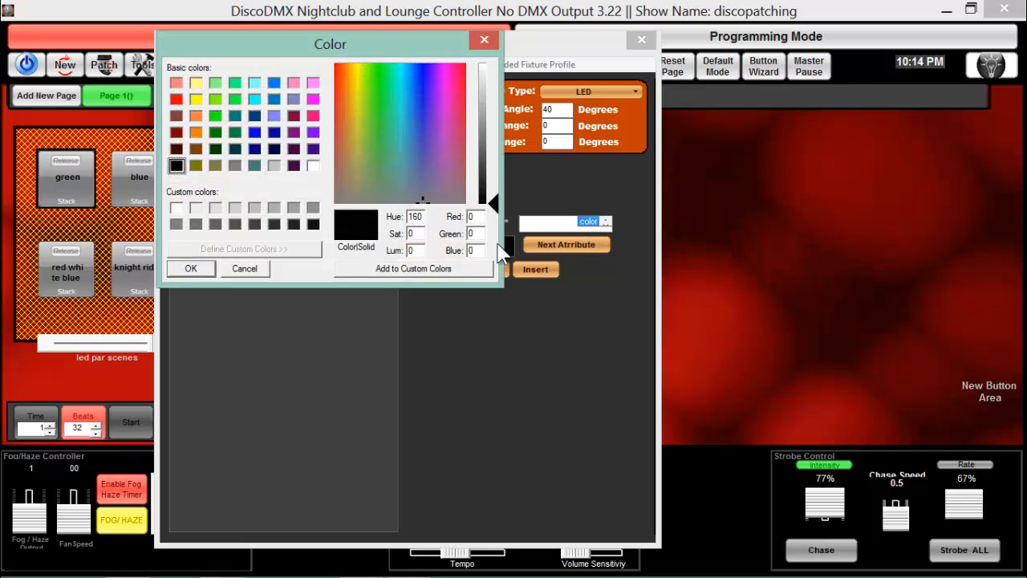
click(197, 132)
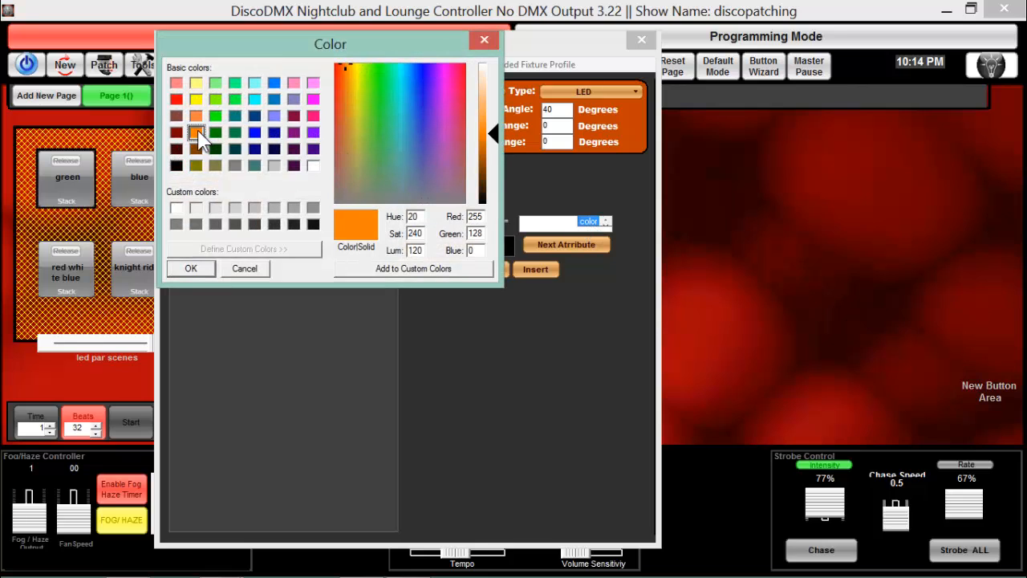
click(192, 269)
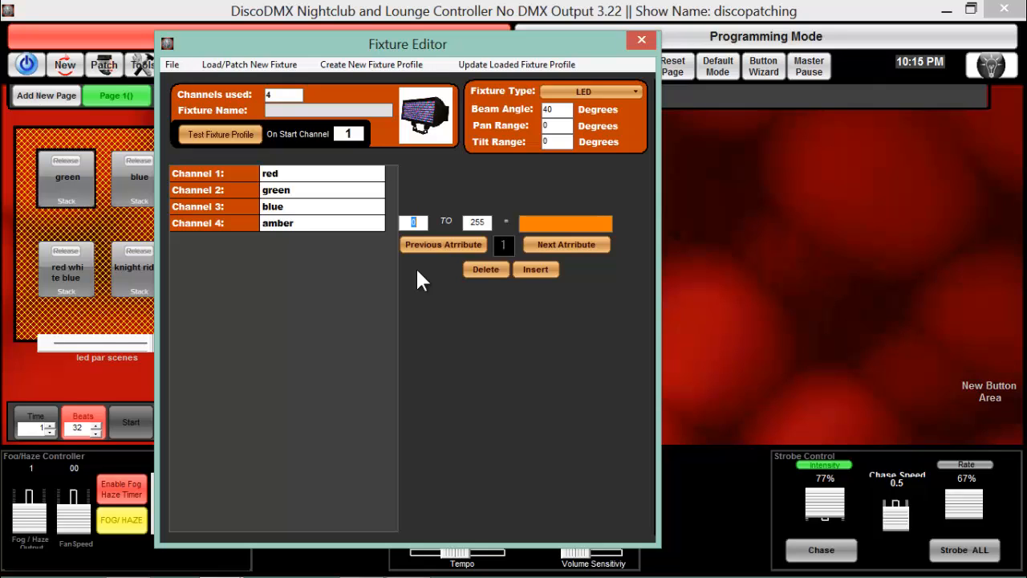
- Change channel 4's function to color and end its first attribute range at 15
click(308, 229)
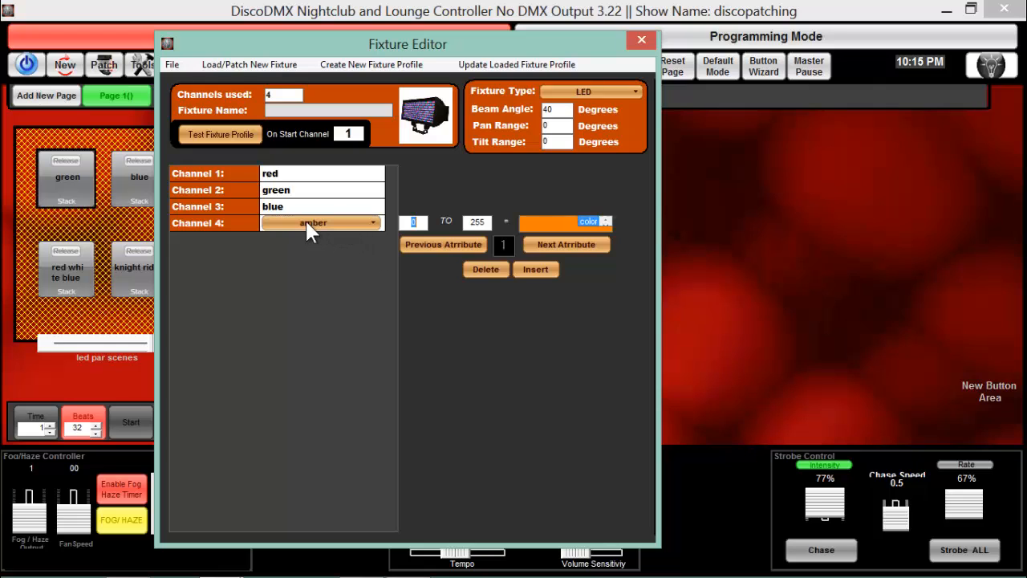
click(368, 223)
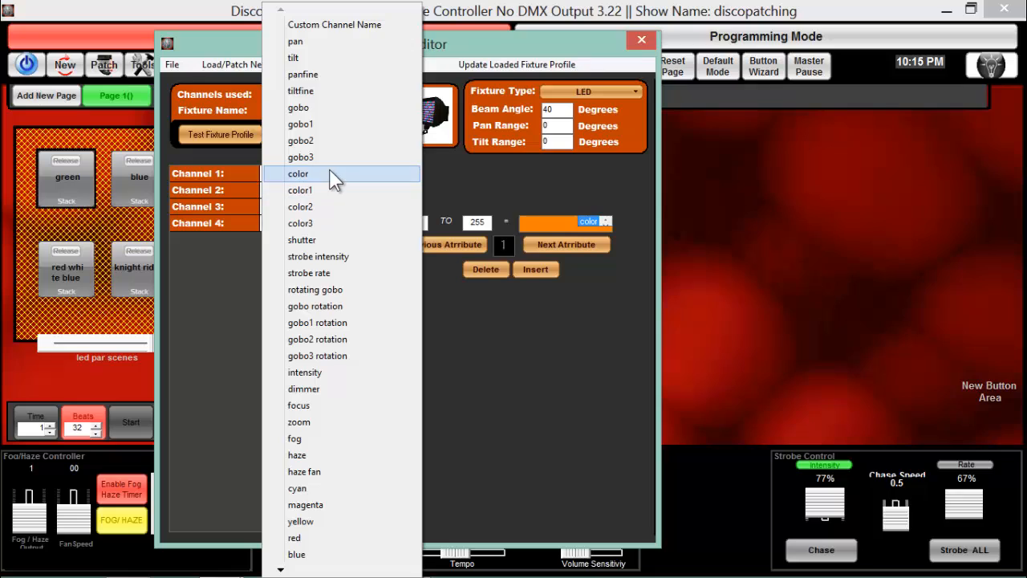
click(332, 175)
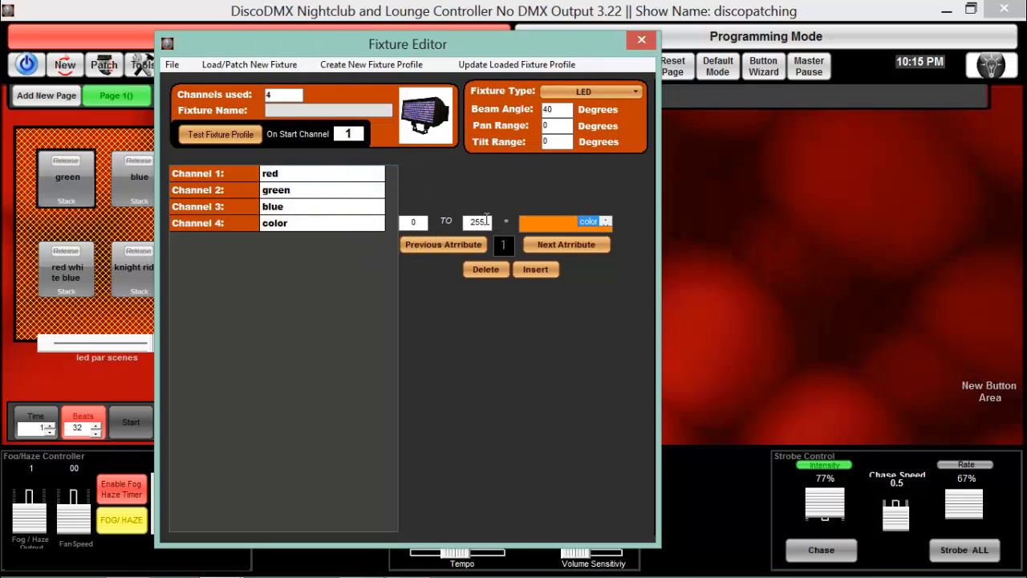
key(BackSpace)
key(BackSpace)
key(BackSpace)
text(15)
- Add a second channel 4 attribute covering 16 to 25, and advance to the third attribute
click(568, 243)
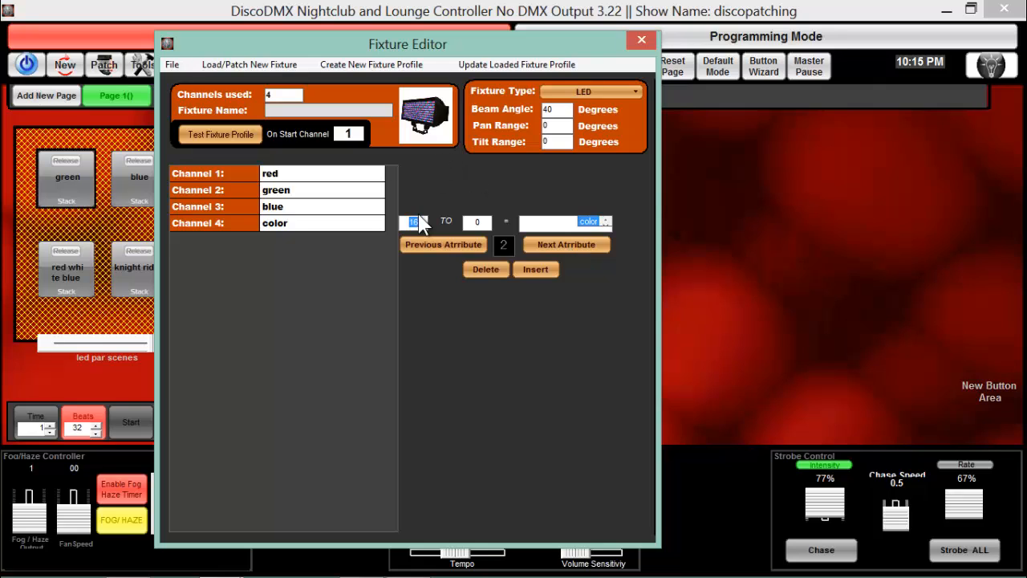
click(486, 221)
text(25)
click(590, 247)
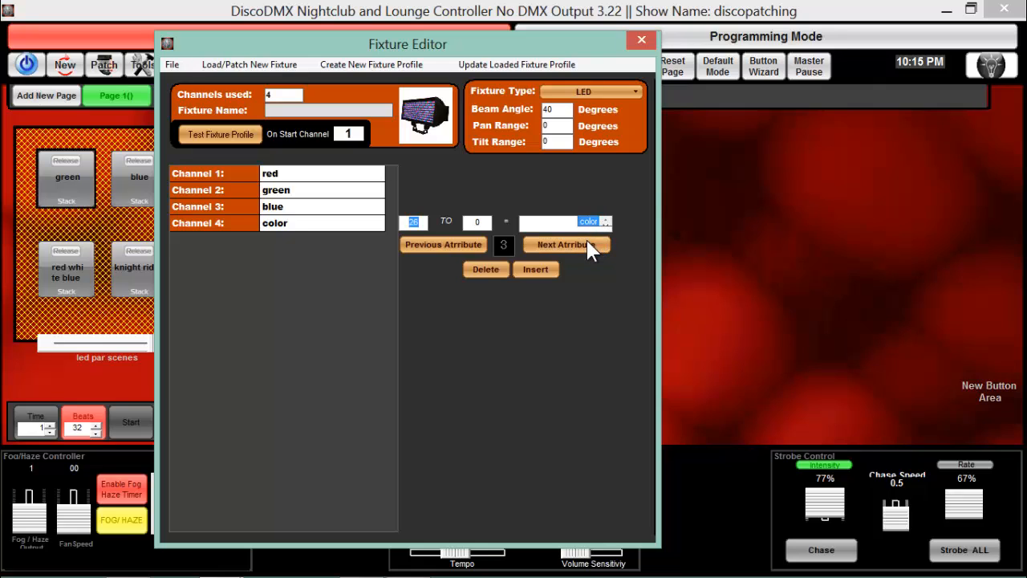